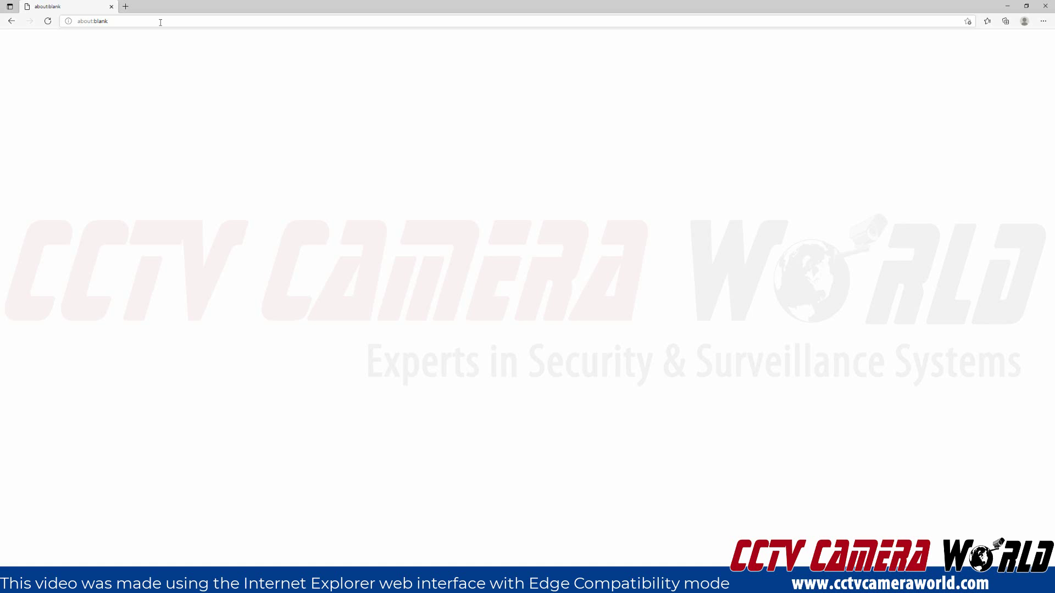
Step: Load the NVR login page at 192.168.1.108 in Edge
{"action": "left_click", "coordinate": [160, 23]}
{"action": "type", "text": "192.168"}
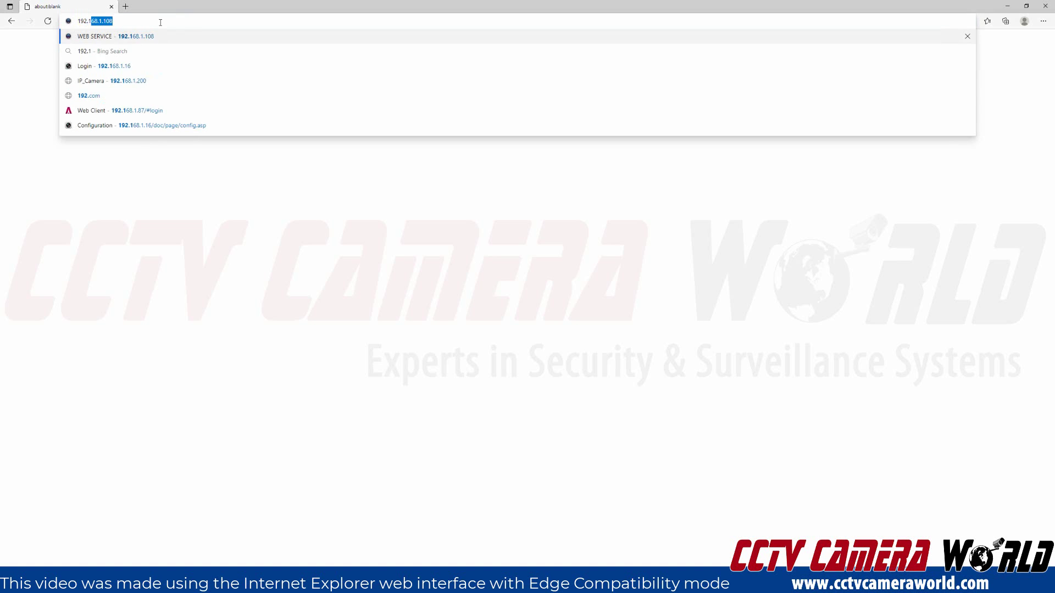
{"action": "type", "text": ".1.1"}
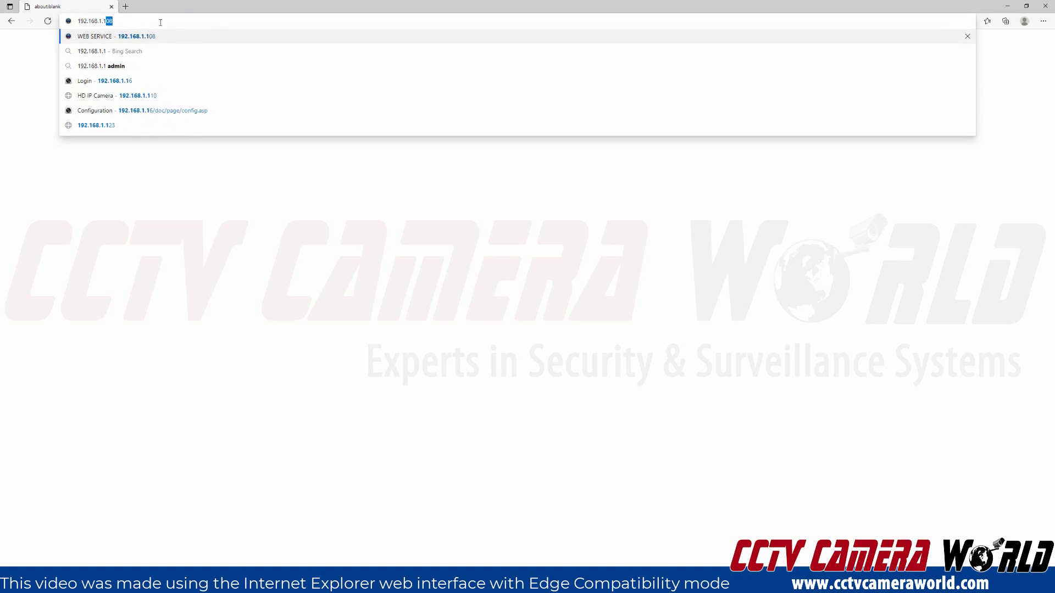
{"action": "type", "text": "08"}
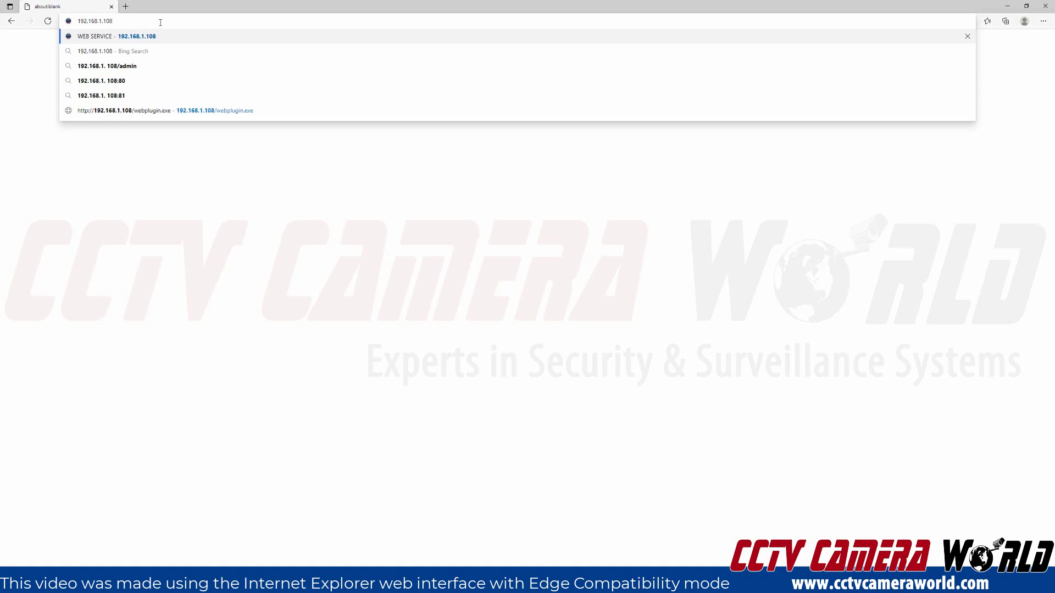
{"action": "key", "text": "Return"}
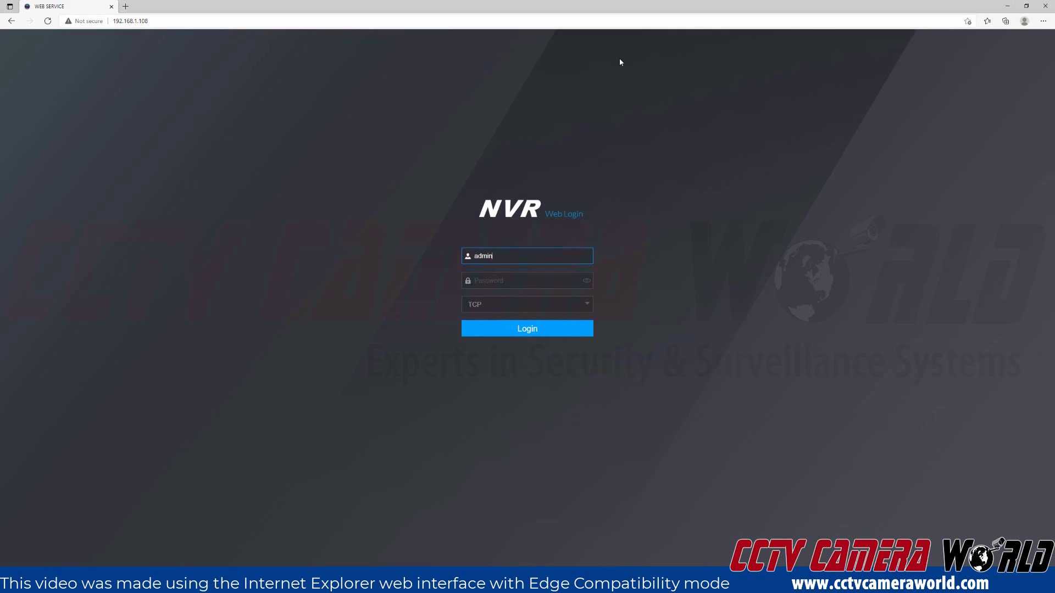
Step: Reload the login page in Internet Explorer mode
{"action": "left_click", "coordinate": [1040, 24]}
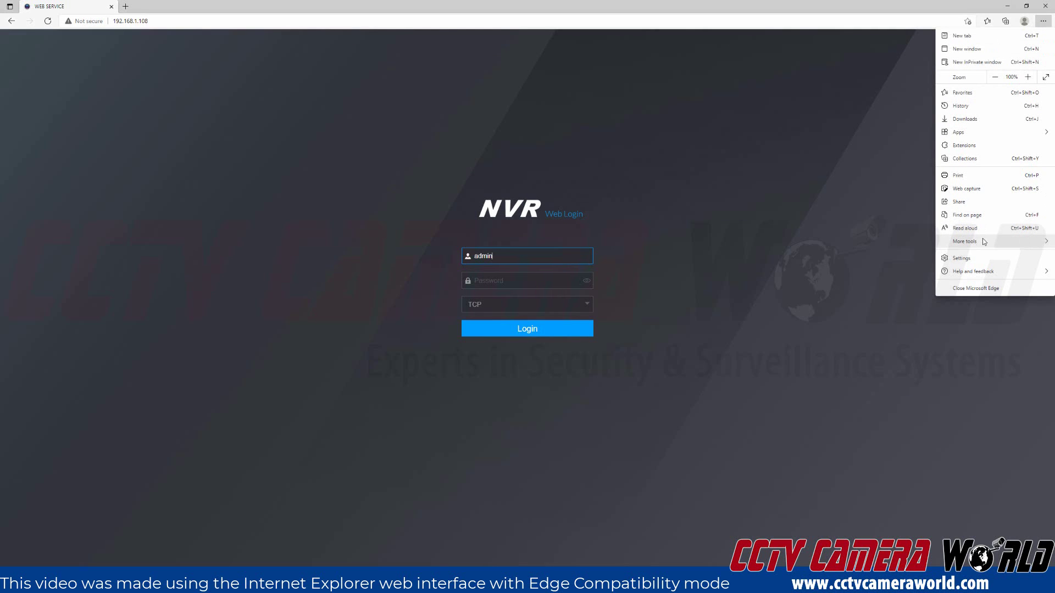
{"action": "mouse_move", "coordinate": [983, 241]}
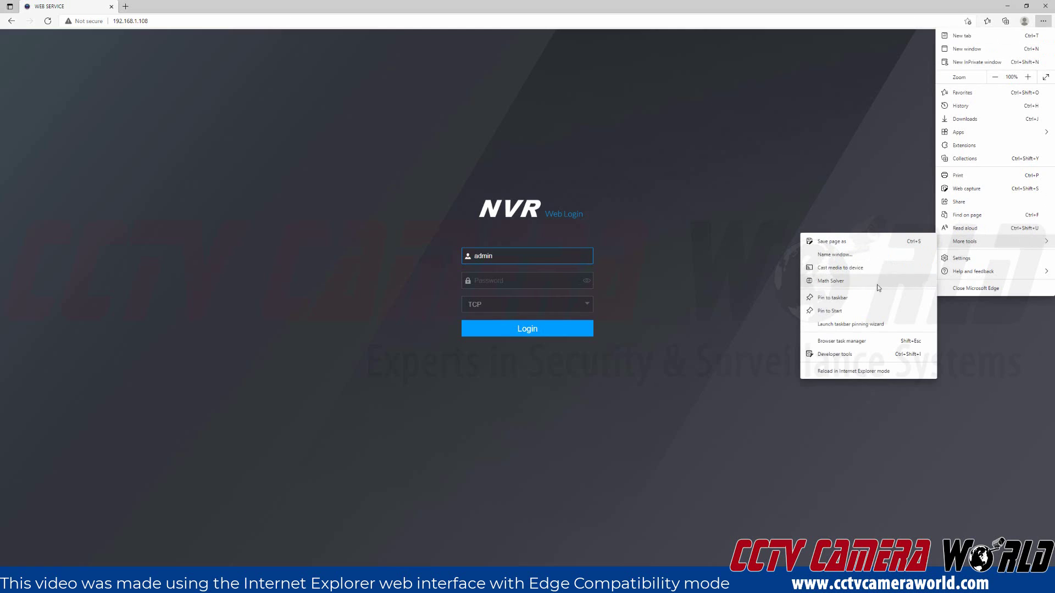
{"action": "left_click", "coordinate": [852, 372]}
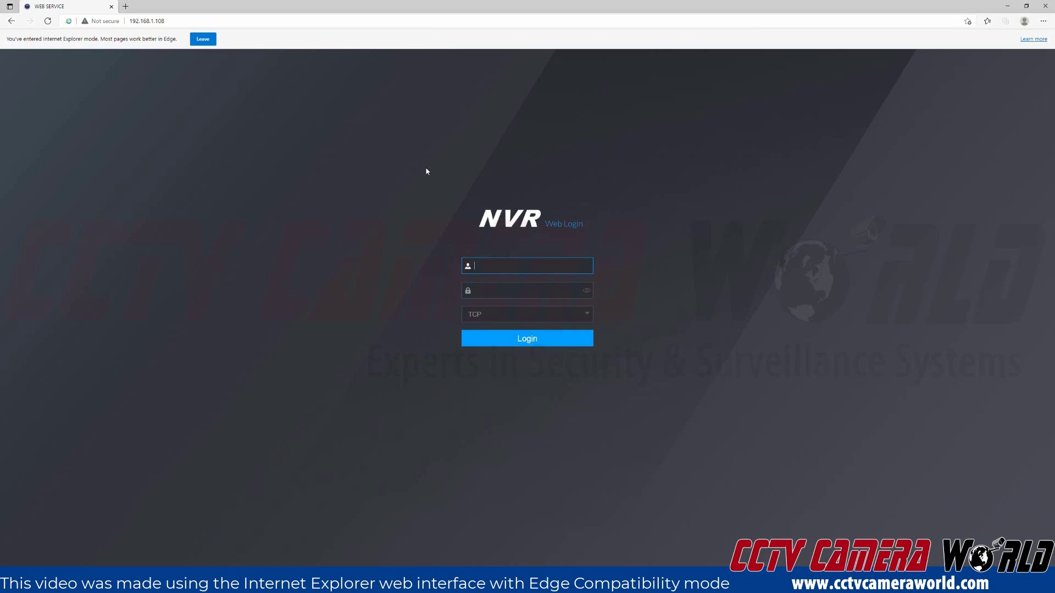
Step: Log in with the administrator username and password, and dismiss the post-login tip
{"action": "type", "text": "admin"}
{"action": "key", "text": "Tab"}
{"action": "type", "text": "admin123"}
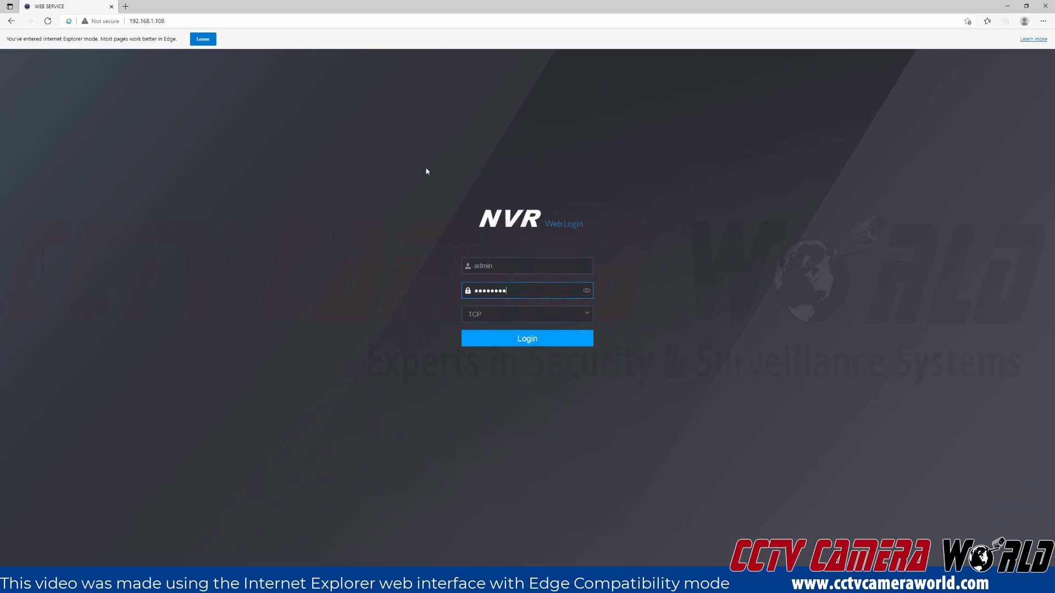
{"action": "left_click", "coordinate": [511, 338]}
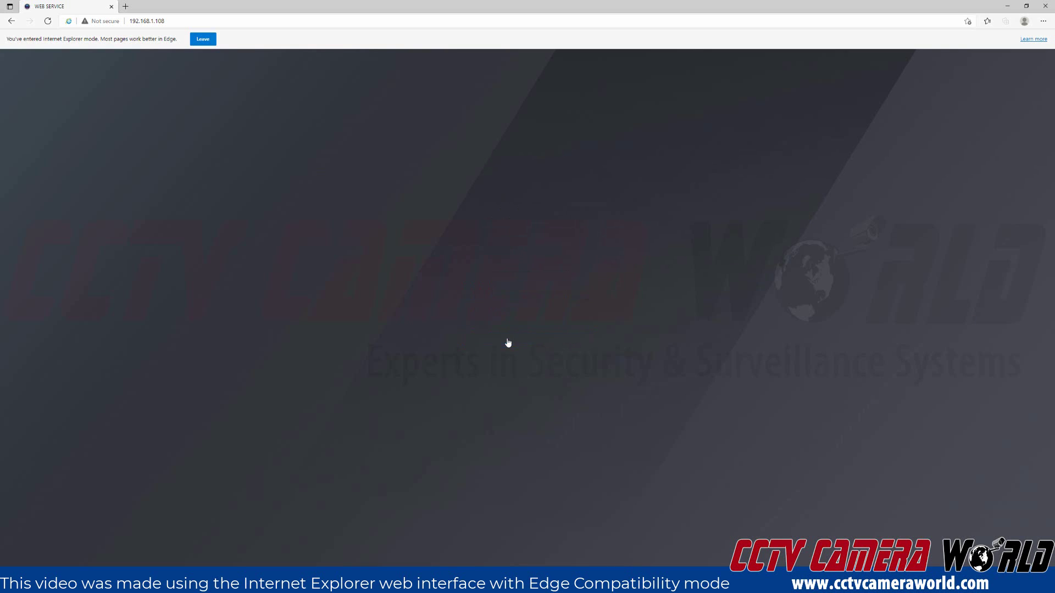
{"action": "left_click", "coordinate": [526, 332]}
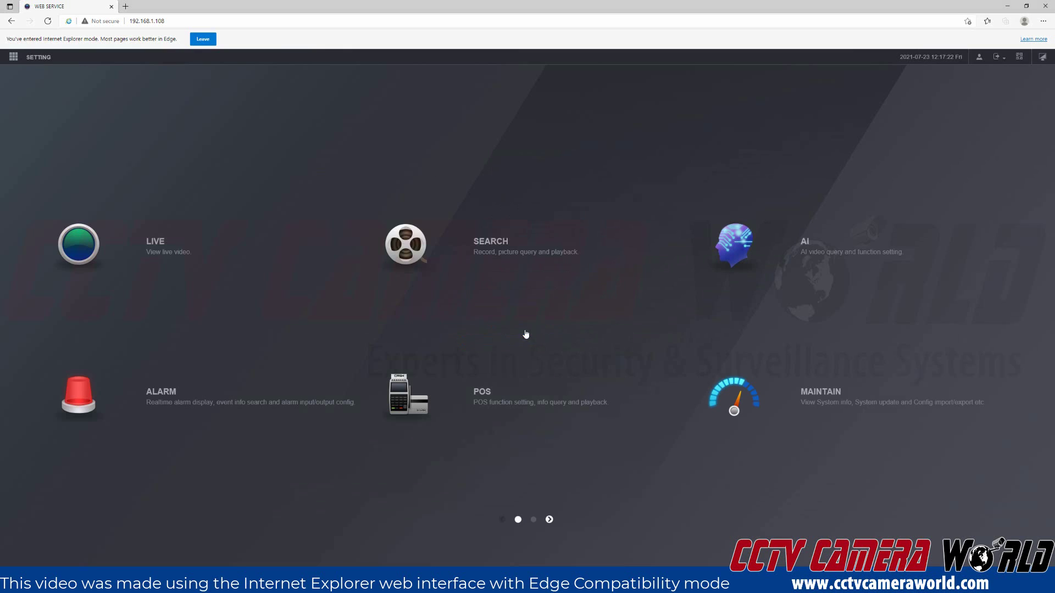
Step: Open the LIVE page, then download and run the webplugin.exe video plug-in
{"action": "left_click", "coordinate": [54, 66]}
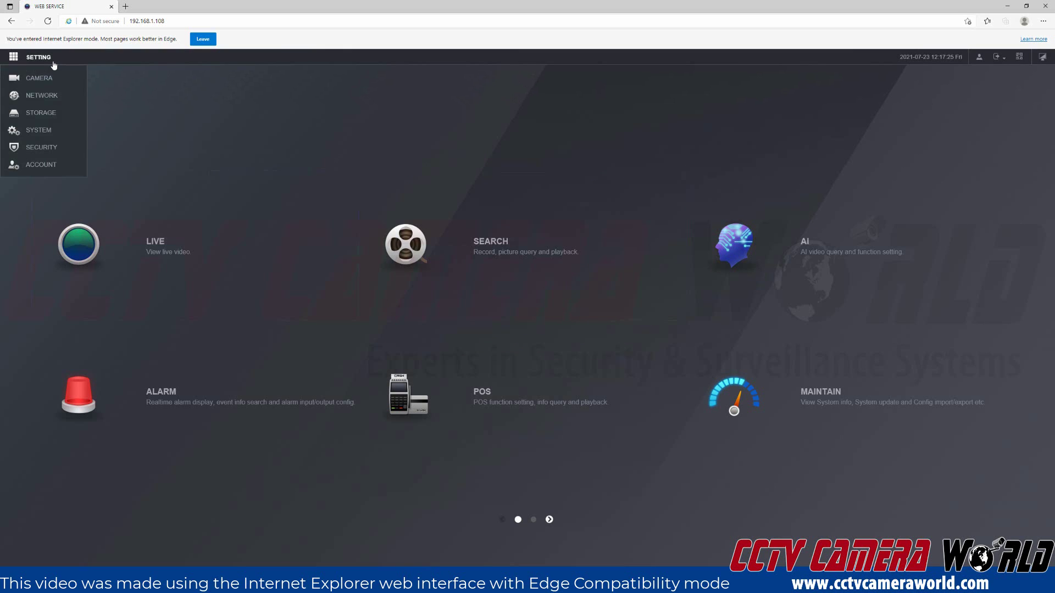
{"action": "left_click", "coordinate": [164, 252]}
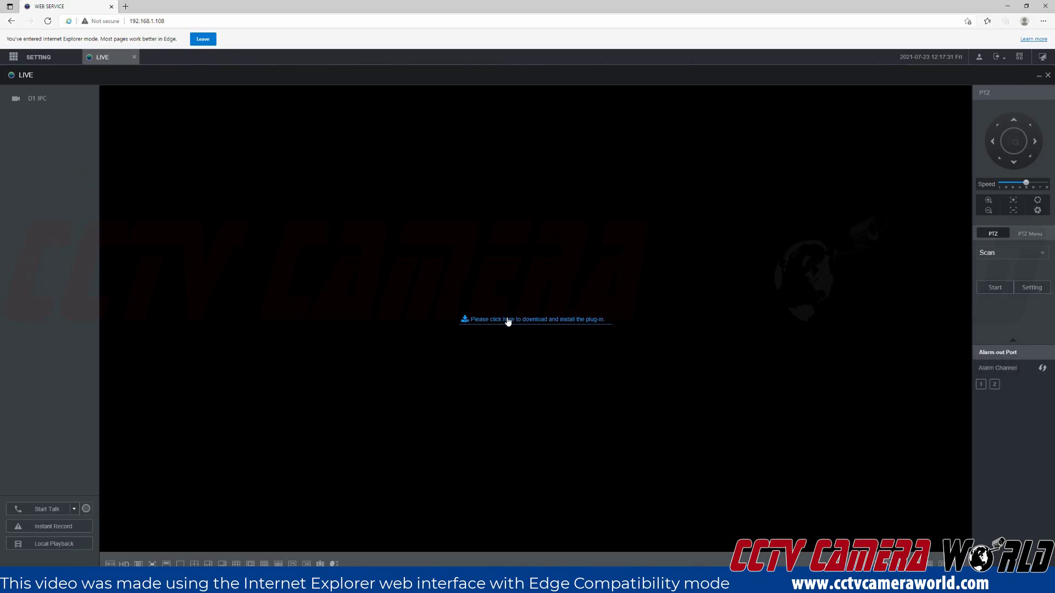
{"action": "left_click", "coordinate": [553, 322]}
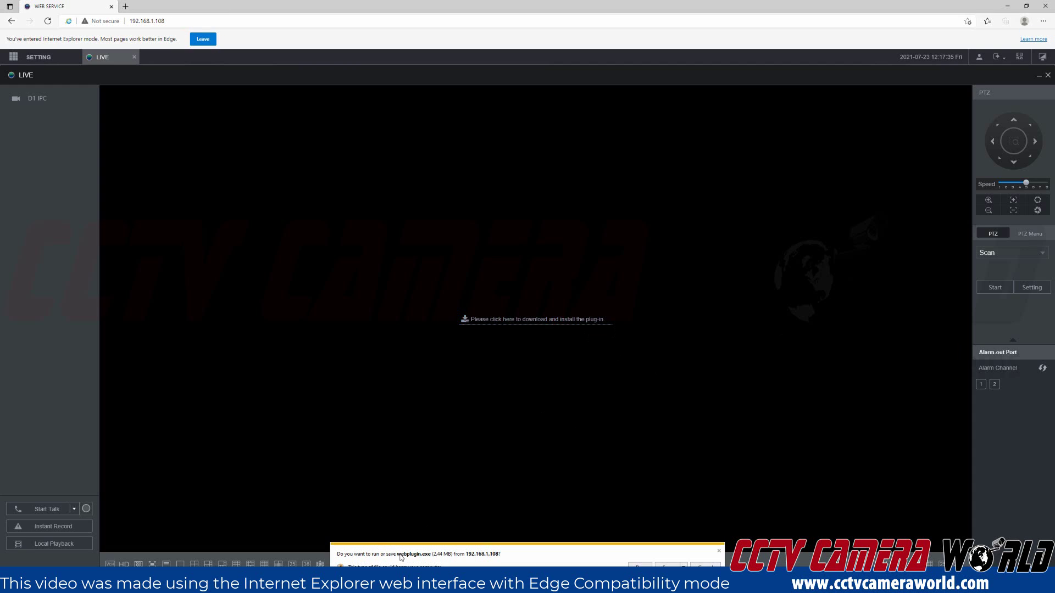
{"action": "left_click", "coordinate": [640, 565]}
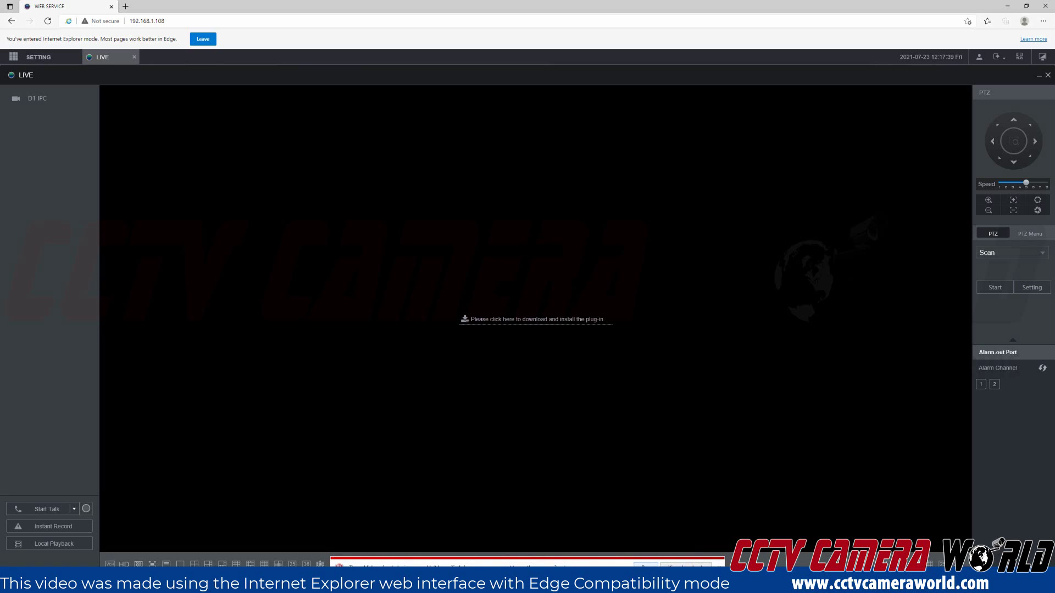
{"action": "left_click", "coordinate": [646, 564]}
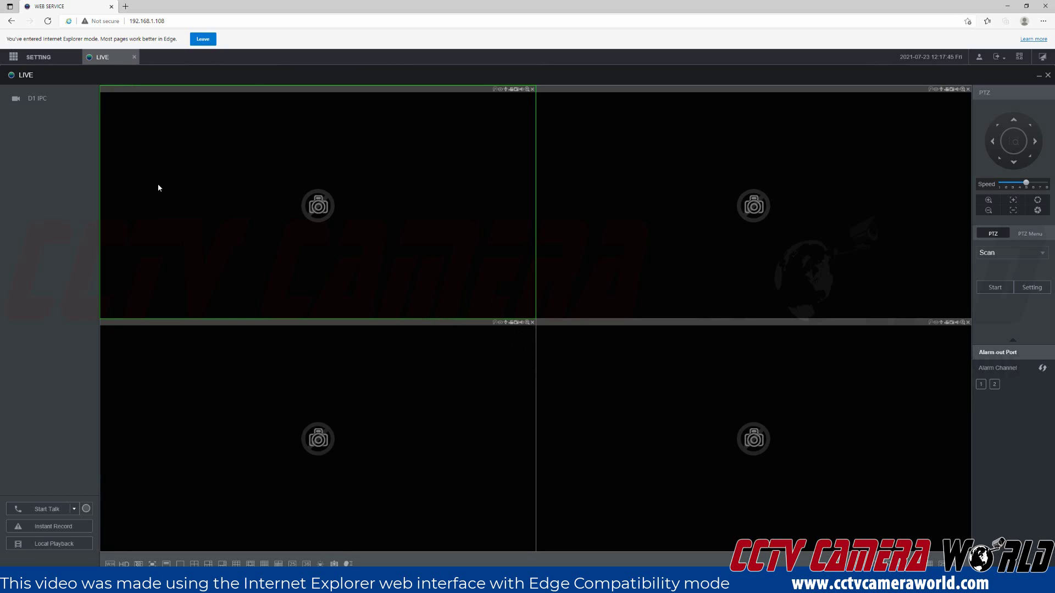
Step: Play the D1 IPC camera in the first pane and maximise it to fill the view
{"action": "left_click", "coordinate": [46, 102]}
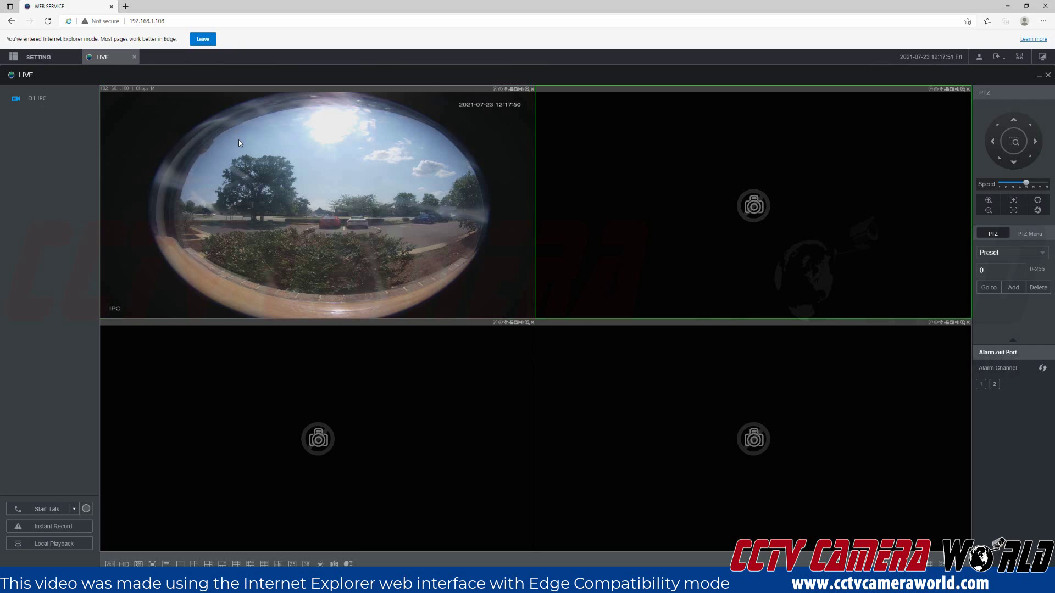
{"action": "left_click", "coordinate": [235, 153]}
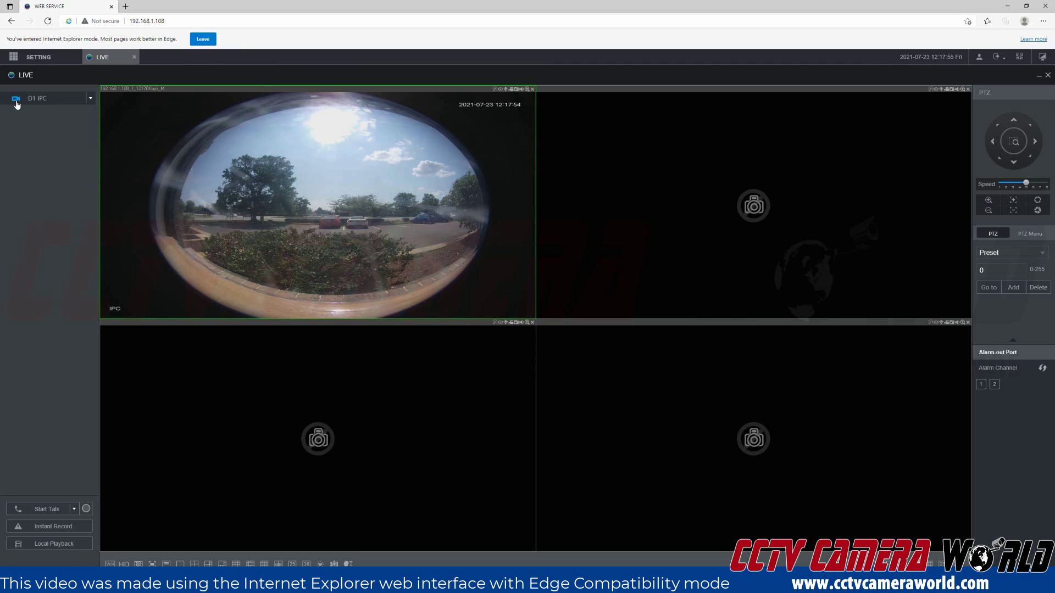
{"action": "double_click", "coordinate": [425, 160]}
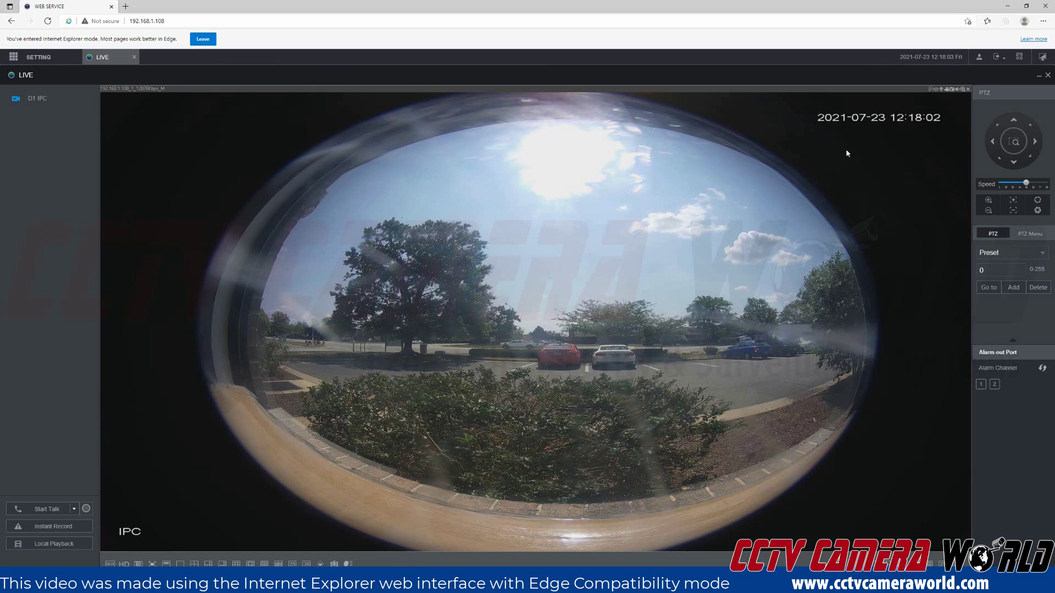
Step: Bring up the fisheye options and set the camera mounting to wall
{"action": "left_click", "coordinate": [937, 92]}
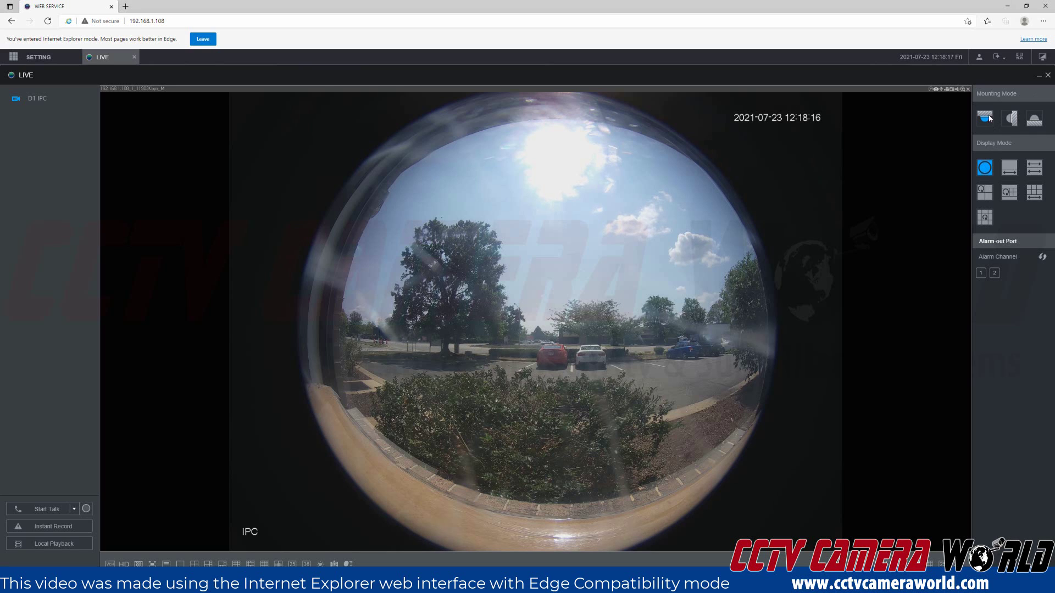
{"action": "left_click", "coordinate": [1036, 121]}
{"action": "left_click", "coordinate": [1013, 124]}
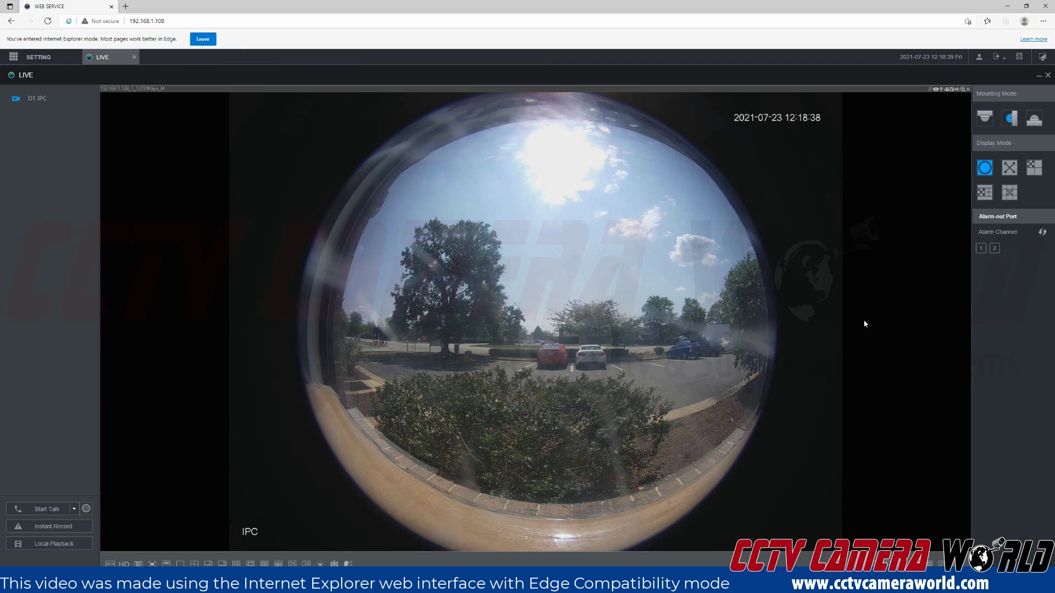
Step: Tilt a single dewarped view skyward, then switch to fisheye plus three dewarped views
{"action": "left_click", "coordinate": [1011, 172]}
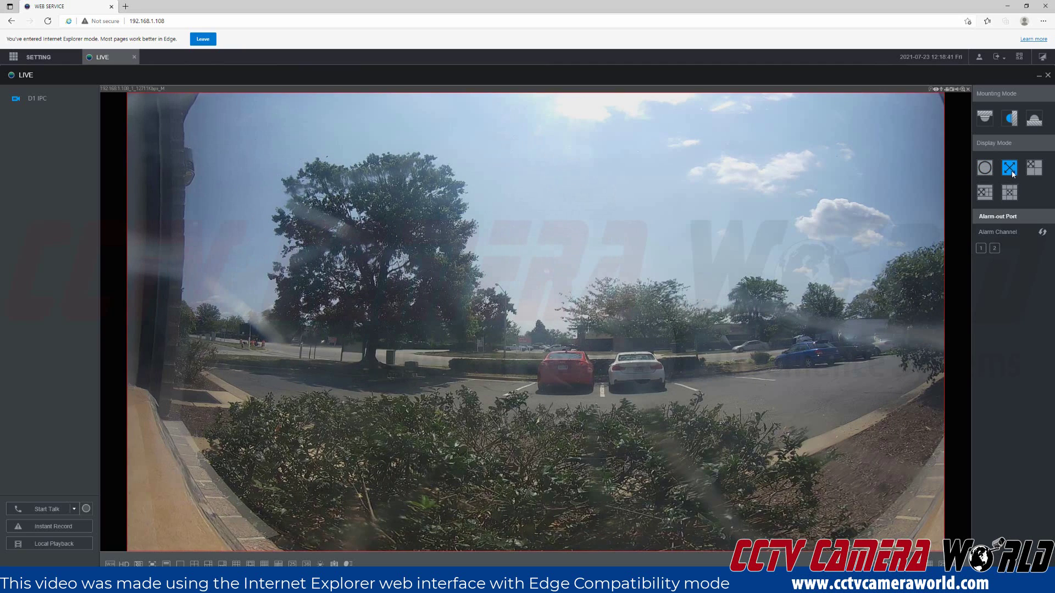
{"action": "left_click_drag", "start_coordinate": [379, 225], "coordinate": [417, 236]}
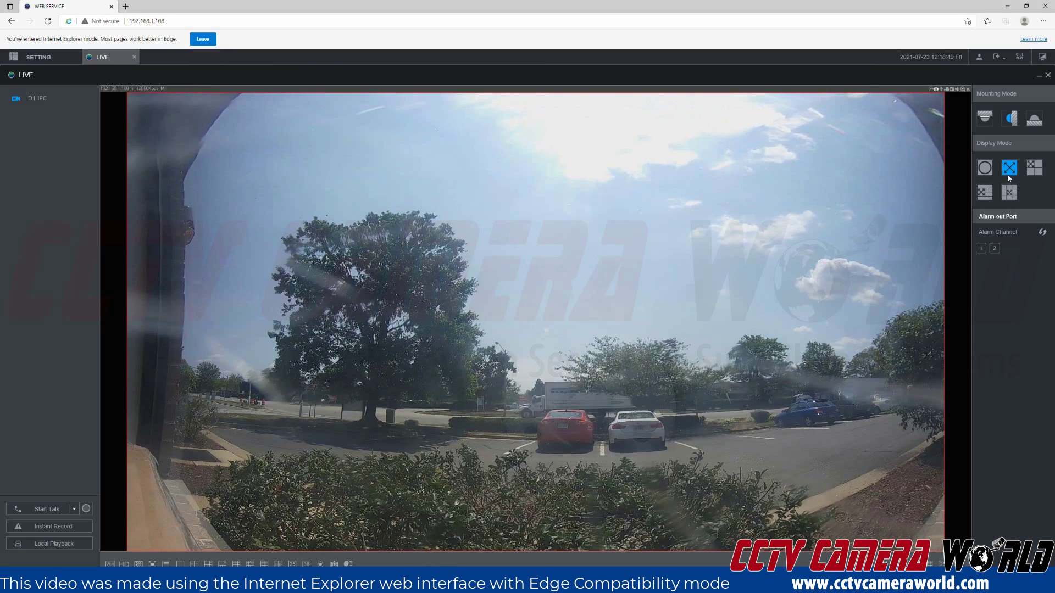
{"action": "left_click", "coordinate": [1029, 174]}
{"action": "left_click", "coordinate": [780, 231]}
{"action": "left_click", "coordinate": [356, 403]}
{"action": "left_click", "coordinate": [652, 434]}
{"action": "left_click", "coordinate": [708, 238]}
{"action": "left_click", "coordinate": [253, 222]}
{"action": "left_click", "coordinate": [254, 222]}
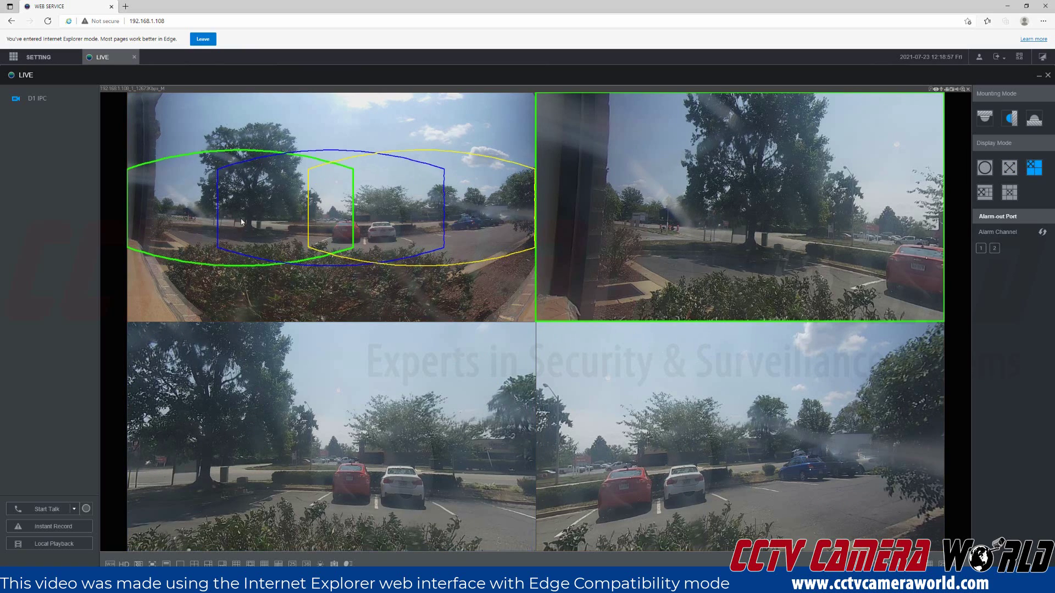
Step: Reposition the green and blue regions and raise the yellow region toward the sky
{"action": "left_click_drag", "start_coordinate": [196, 222], "coordinate": [232, 136]}
{"action": "left_click_drag", "start_coordinate": [274, 219], "coordinate": [270, 281]}
{"action": "left_click", "coordinate": [427, 236]}
{"action": "left_click_drag", "start_coordinate": [427, 236], "coordinate": [475, 140]}
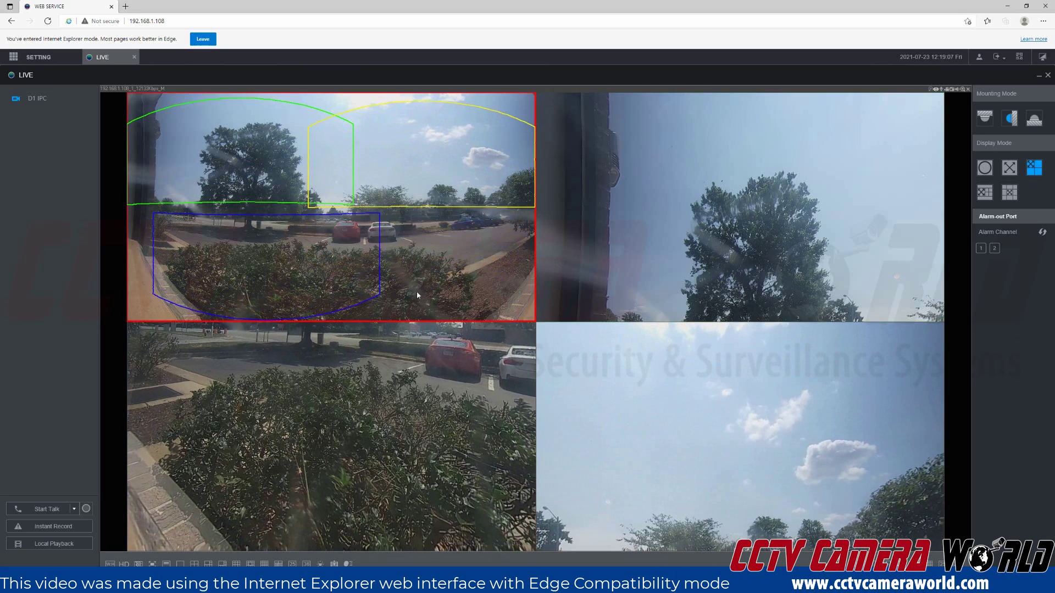
Step: Aim the bottom-left view at the parked cars and tilt the top-right view to the parking lot
{"action": "left_click", "coordinate": [941, 183]}
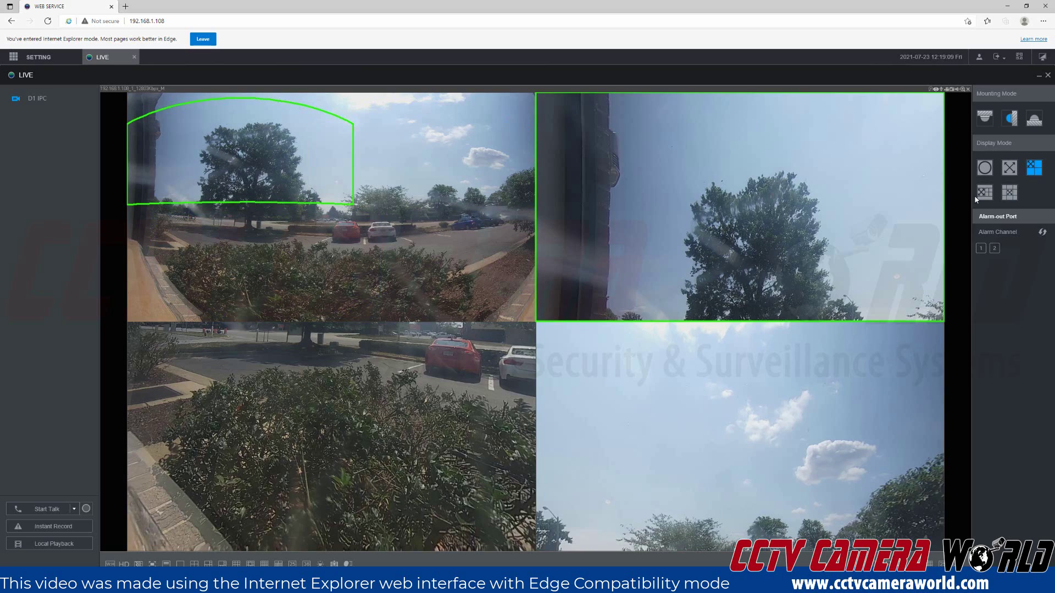
{"action": "left_click", "coordinate": [426, 351]}
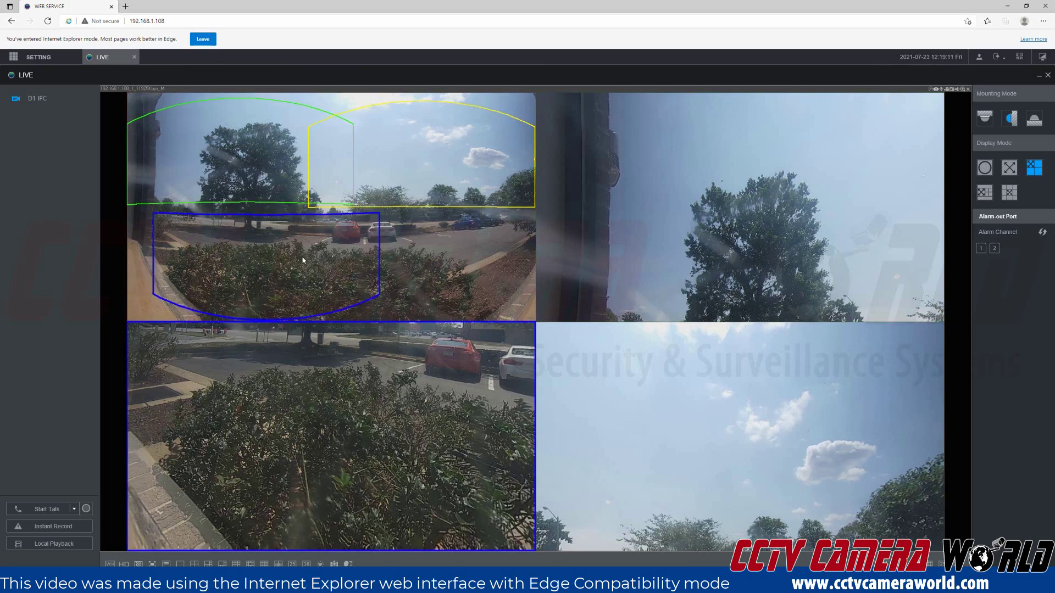
{"action": "left_click_drag", "start_coordinate": [229, 287], "coordinate": [333, 270]}
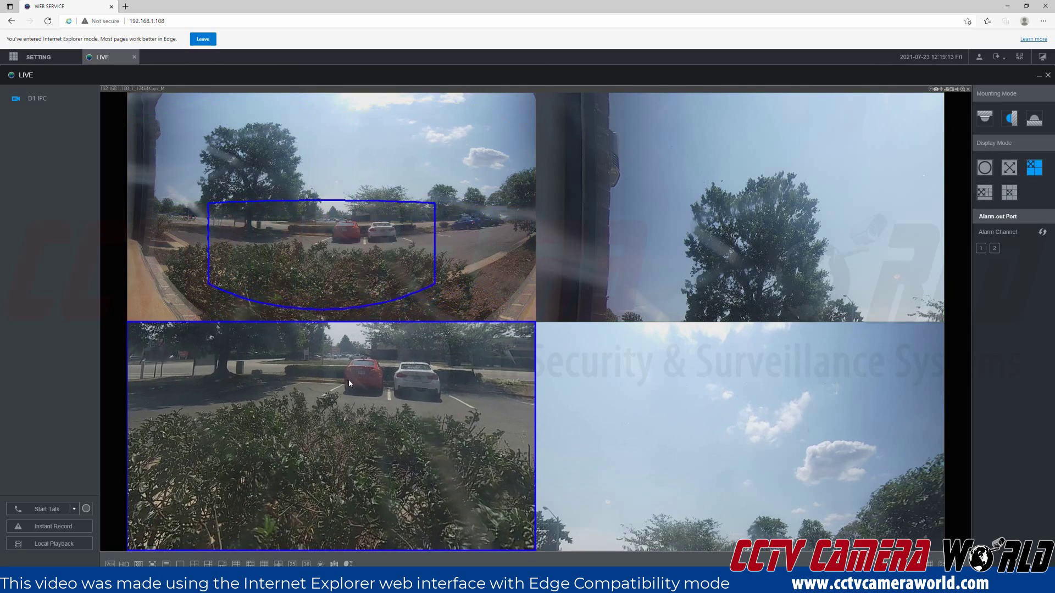
{"action": "left_click_drag", "start_coordinate": [351, 381], "coordinate": [450, 381]}
{"action": "left_click", "coordinate": [570, 378]}
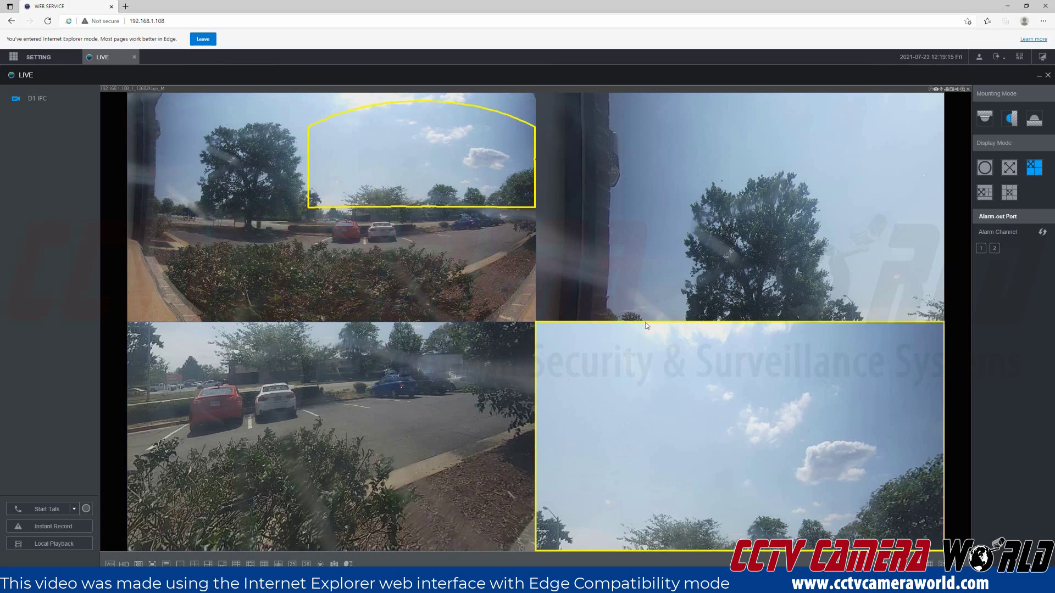
{"action": "left_click", "coordinate": [657, 214]}
{"action": "left_click_drag", "start_coordinate": [658, 234], "coordinate": [621, 236]}
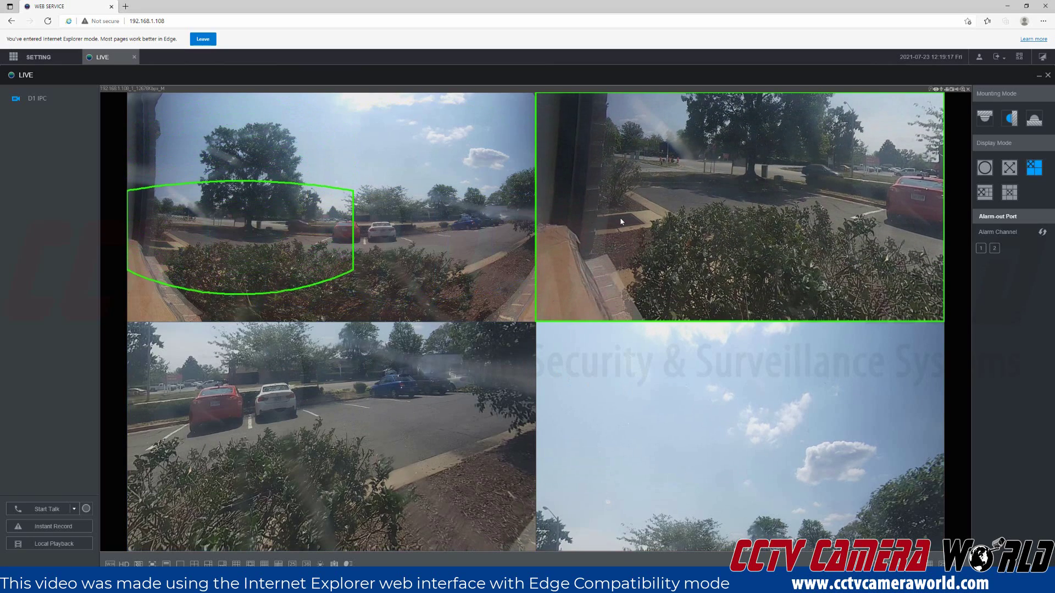
Step: Switch to the panorama-plus-four-views mode and select each view's coloured region
{"action": "left_click", "coordinate": [985, 192]}
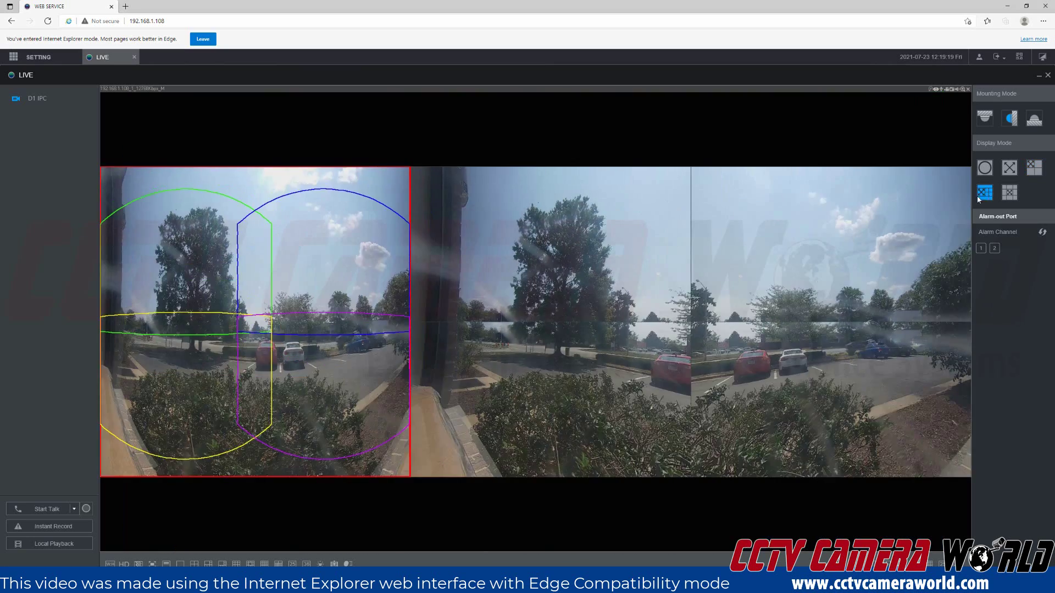
{"action": "left_click", "coordinate": [317, 291]}
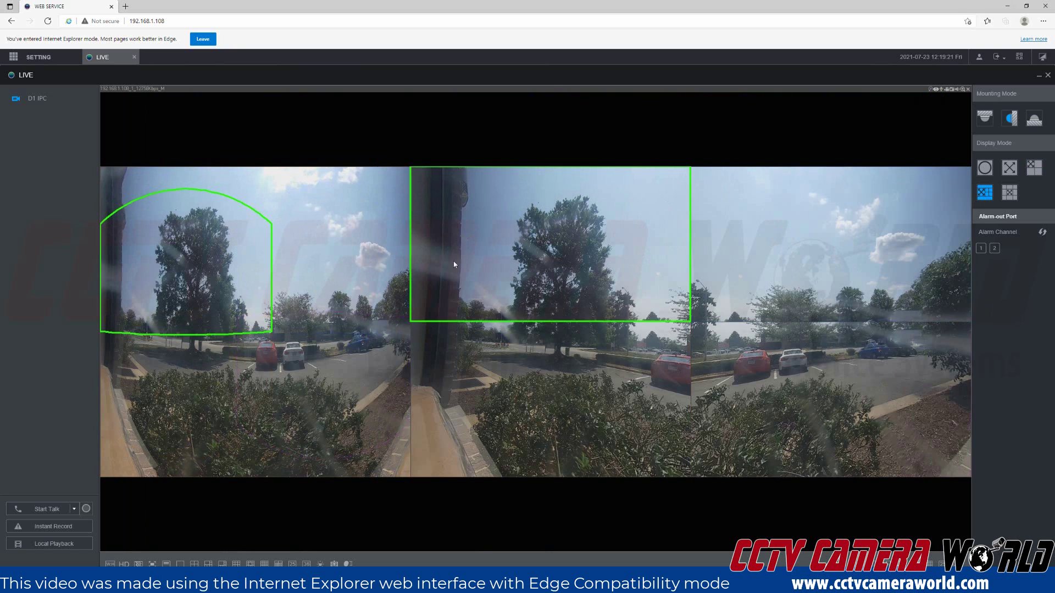
{"action": "left_click", "coordinate": [183, 371]}
{"action": "left_click", "coordinate": [310, 346]}
{"action": "left_click", "coordinate": [245, 244]}
{"action": "left_click", "coordinate": [203, 351]}
{"action": "left_click", "coordinate": [354, 377]}
Step: Drag the magenta region so the bottom-right view frames the large tree
{"action": "left_click_drag", "start_coordinate": [353, 378], "coordinate": [351, 392]}
{"action": "left_click_drag", "start_coordinate": [764, 387], "coordinate": [808, 363]}
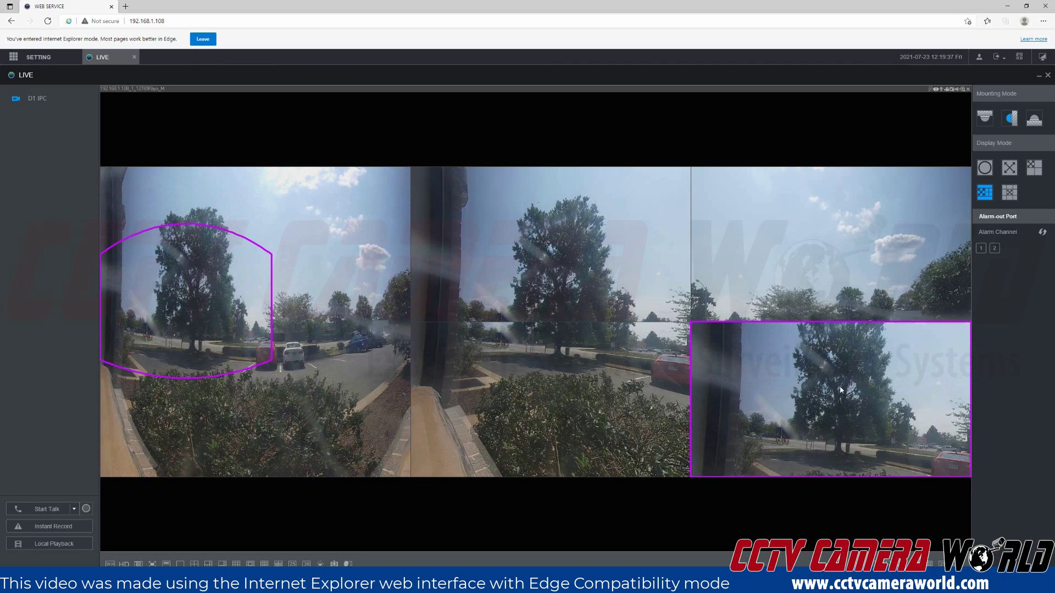
{"action": "left_click", "coordinate": [934, 278]}
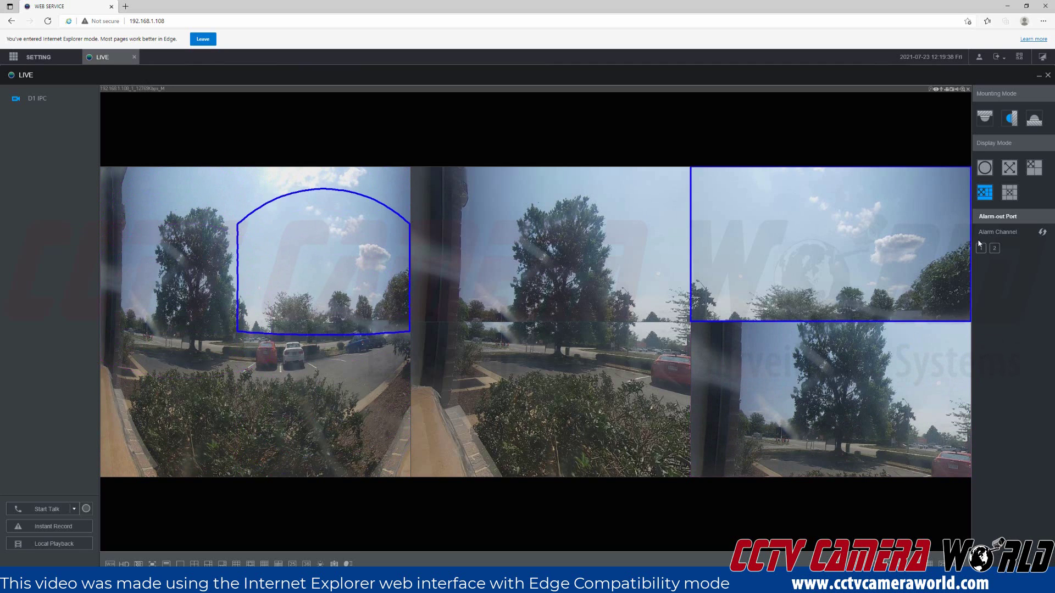
Step: Switch to the nine-view grid; pan bottom-centre to the tree and sky, middle-left to the parked cars
{"action": "left_click", "coordinate": [1009, 193]}
{"action": "left_click", "coordinate": [535, 332]}
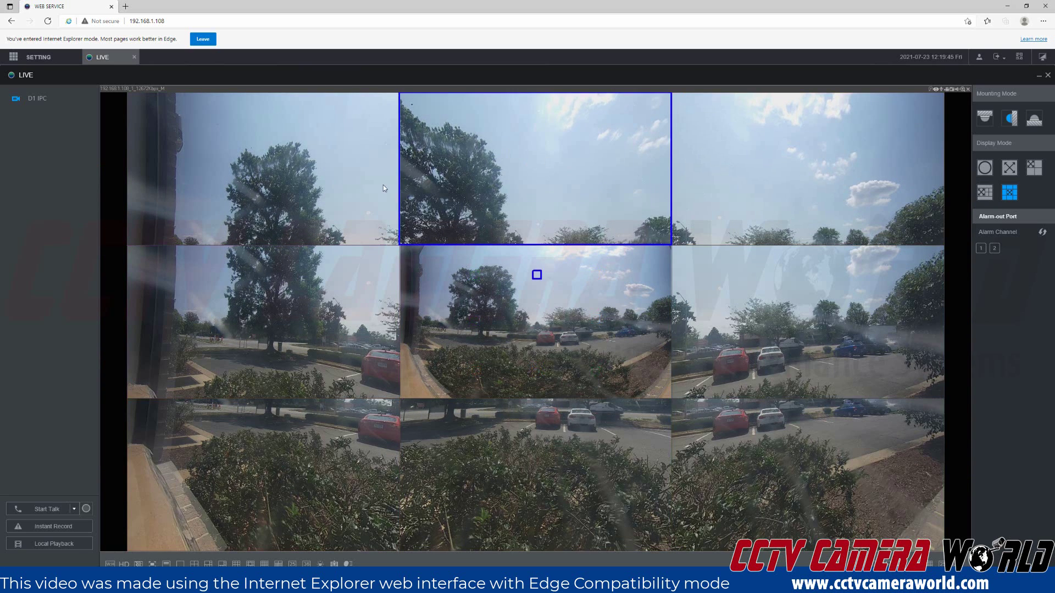
{"action": "mouse_move", "coordinate": [555, 440]}
{"action": "left_mouse_down"}
{"action": "mouse_move", "coordinate": [564, 459]}
{"action": "mouse_move", "coordinate": [547, 482]}
{"action": "left_mouse_up"}
{"action": "left_click_drag", "start_coordinate": [290, 376], "coordinate": [322, 360]}
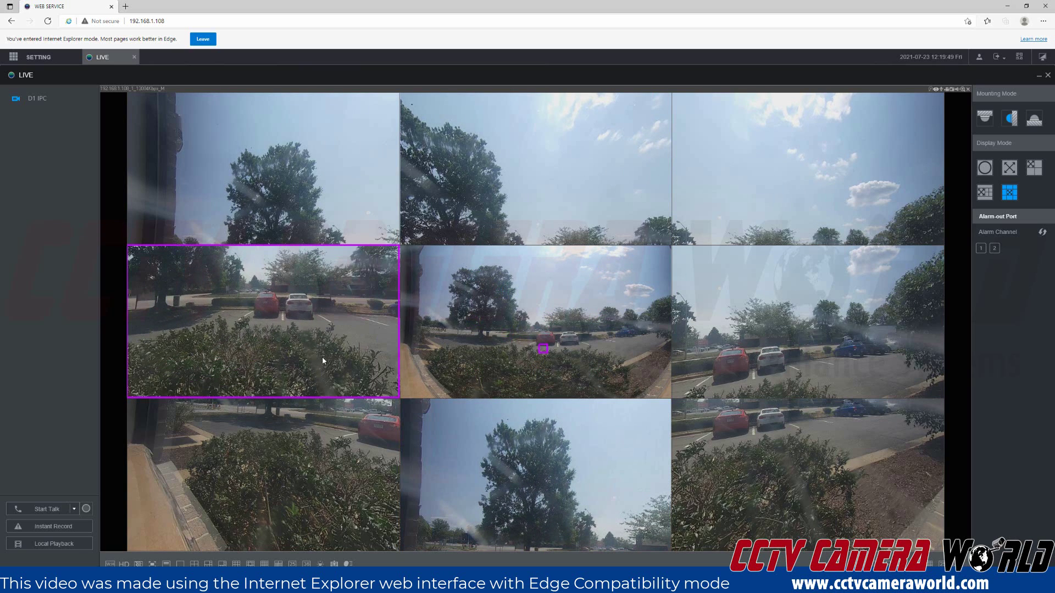
Step: Set ceiling mounting, show two stacked panoramas, and rotate them to the left
{"action": "left_click", "coordinate": [990, 123]}
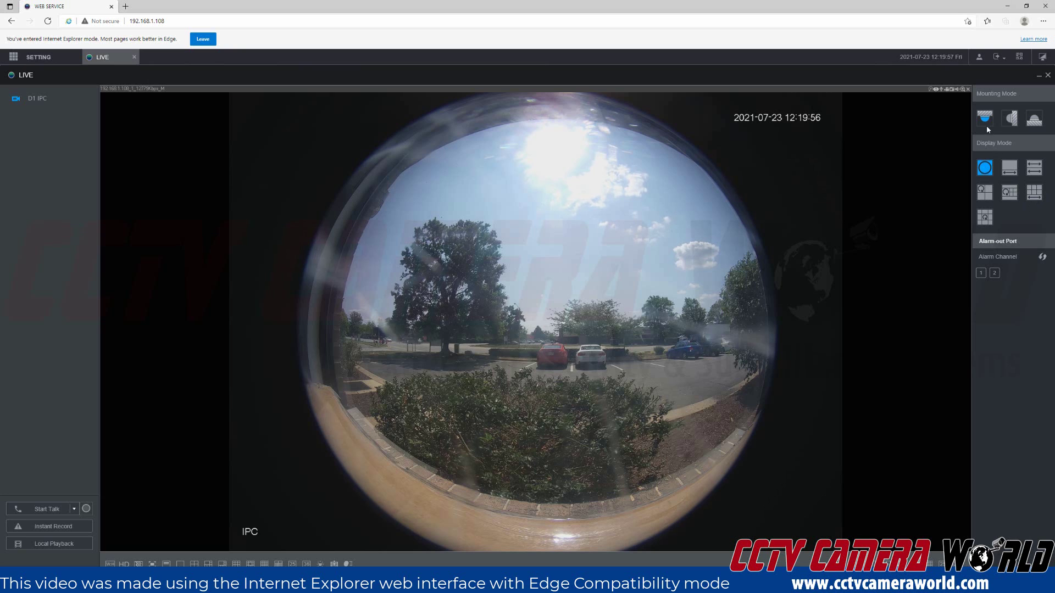
{"action": "left_click", "coordinate": [1034, 167]}
{"action": "left_click", "coordinate": [618, 184]}
{"action": "left_click_drag", "start_coordinate": [617, 184], "coordinate": [239, 206]}
Step: Rotate the stacked panoramas further left by dragging across both strips
{"action": "left_click_drag", "start_coordinate": [737, 184], "coordinate": [525, 277]}
{"action": "left_click", "coordinate": [703, 404]}
{"action": "left_click_drag", "start_coordinate": [704, 404], "coordinate": [428, 406]}
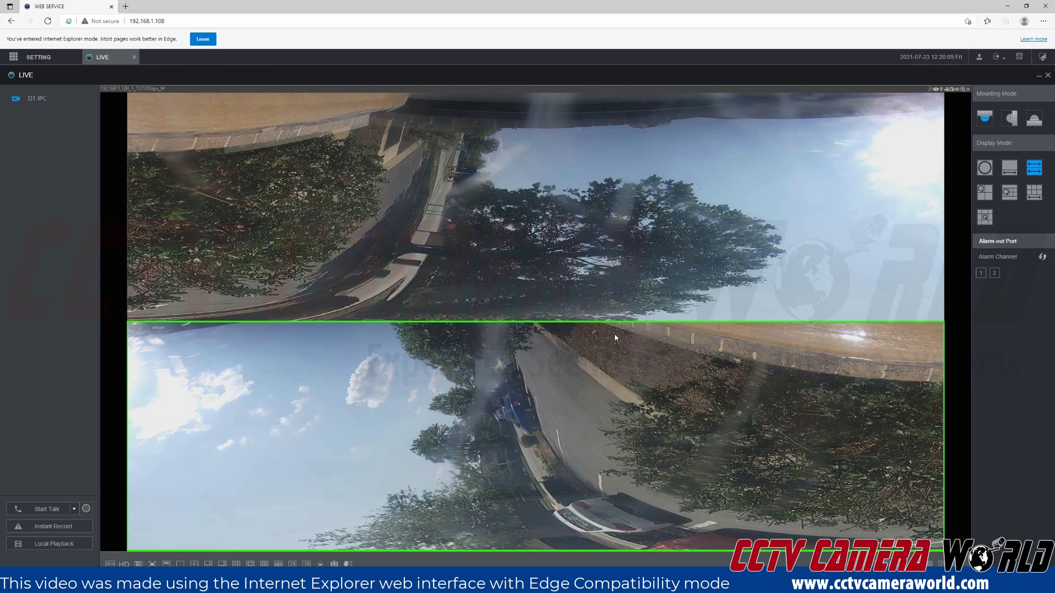
{"action": "left_click", "coordinate": [930, 137]}
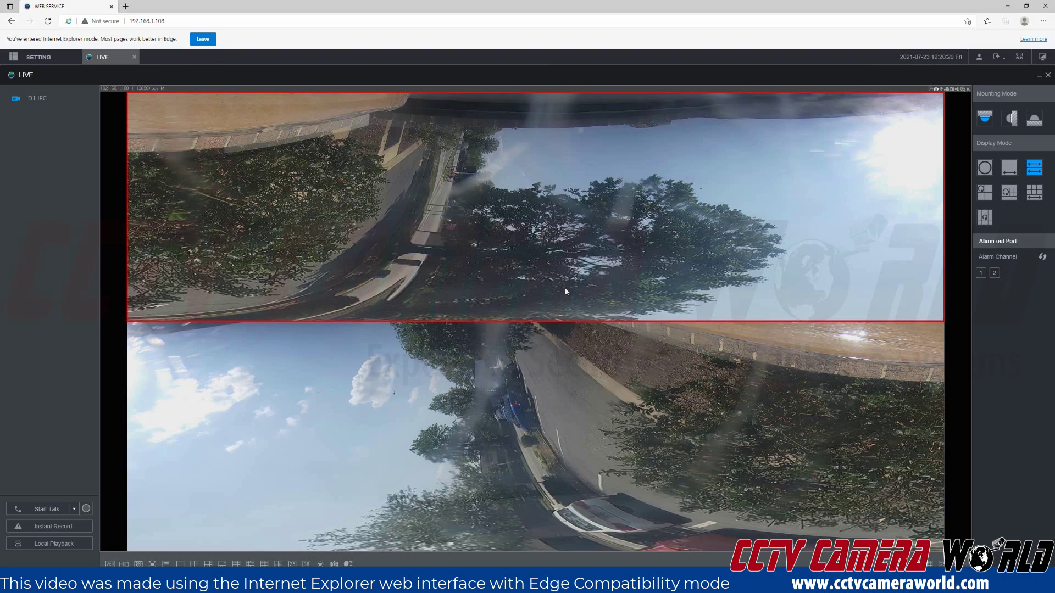
{"action": "left_click", "coordinate": [388, 392]}
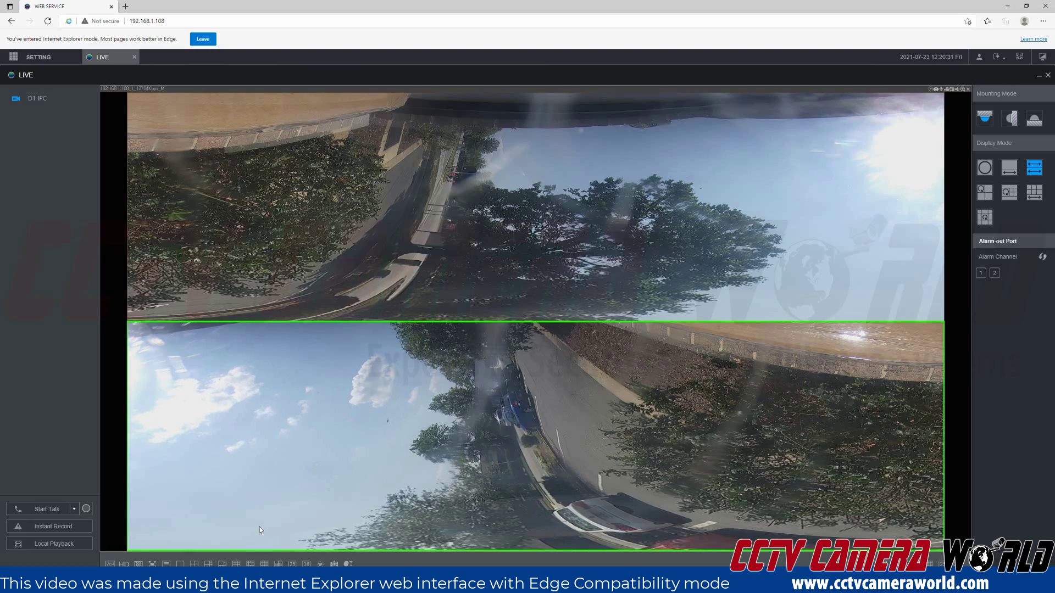